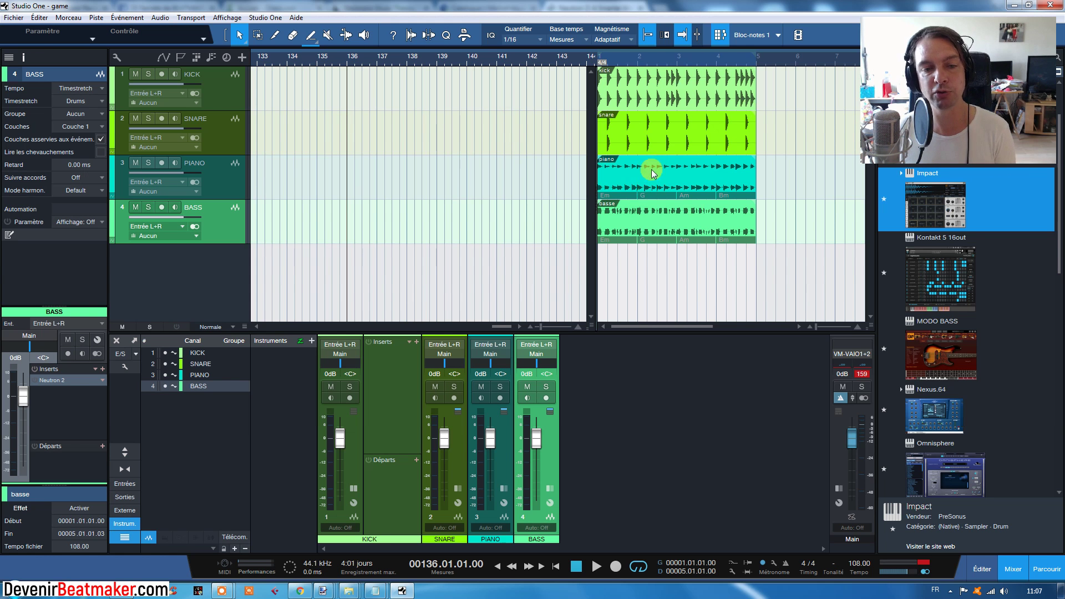
- Copy the kick, snare, piano and bass clips from the scratch pad to bar 1 of the main arrangement
left_click_drag(662, 265, 691, 72)
left_click_drag(648, 100, 277, 115)
left_click(679, 90)
left_click_drag(276, 55, 405, 86)
left_click_drag(309, 49, 399, 72)
- Delete the snare, piano and bass clips from the main arrangement and select the kick clip
left_click_drag(458, 122, 191, 221)
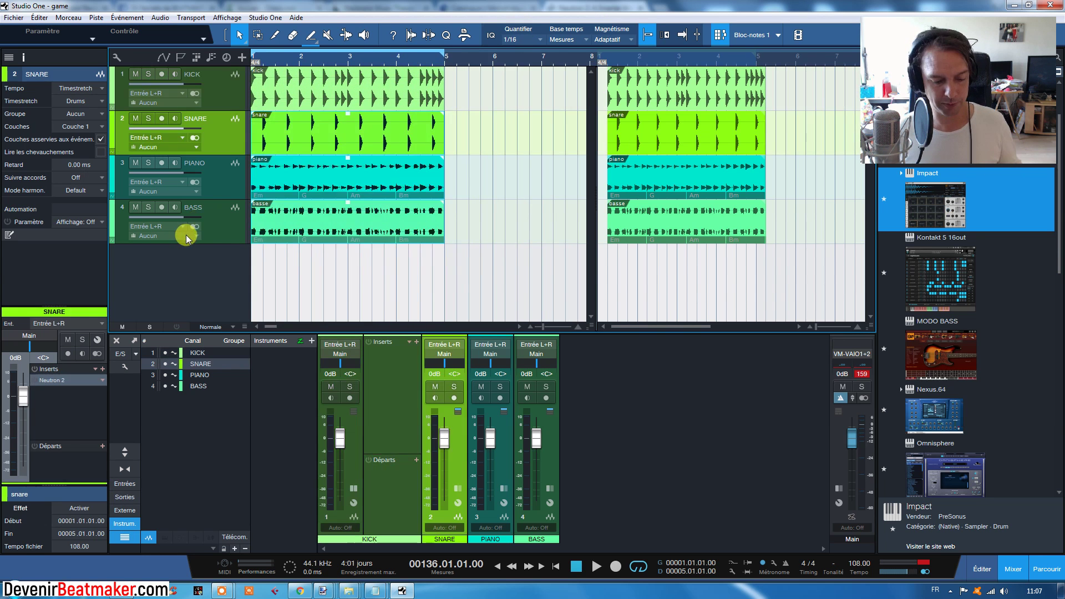
key("Delete")
left_click(351, 99)
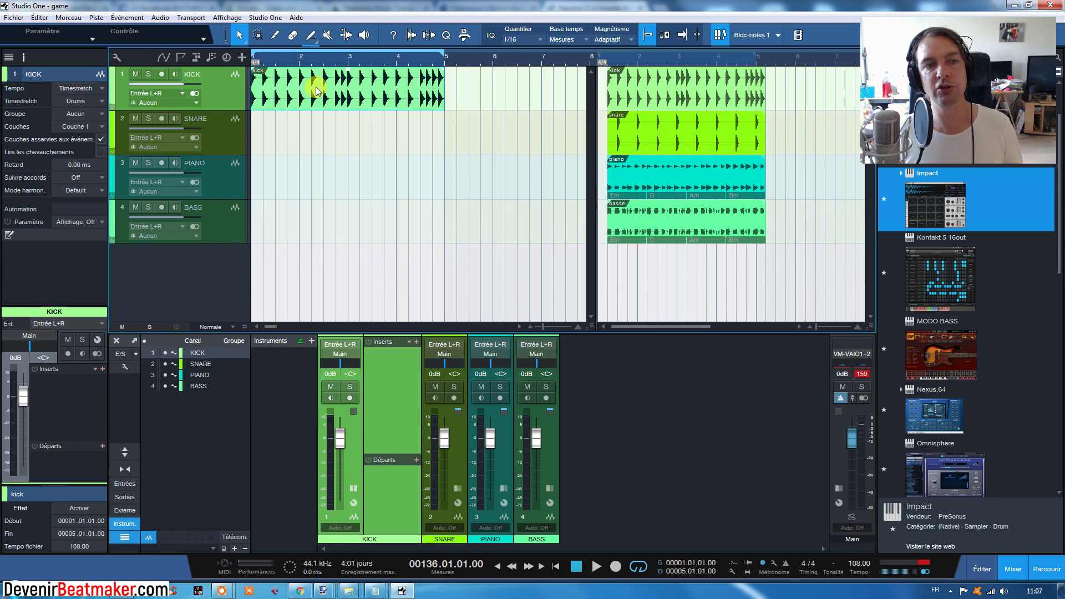
- Insert Neutron 2 on the KICK channel and return the playhead to the start of the song
left_click(417, 342)
left_click(445, 219)
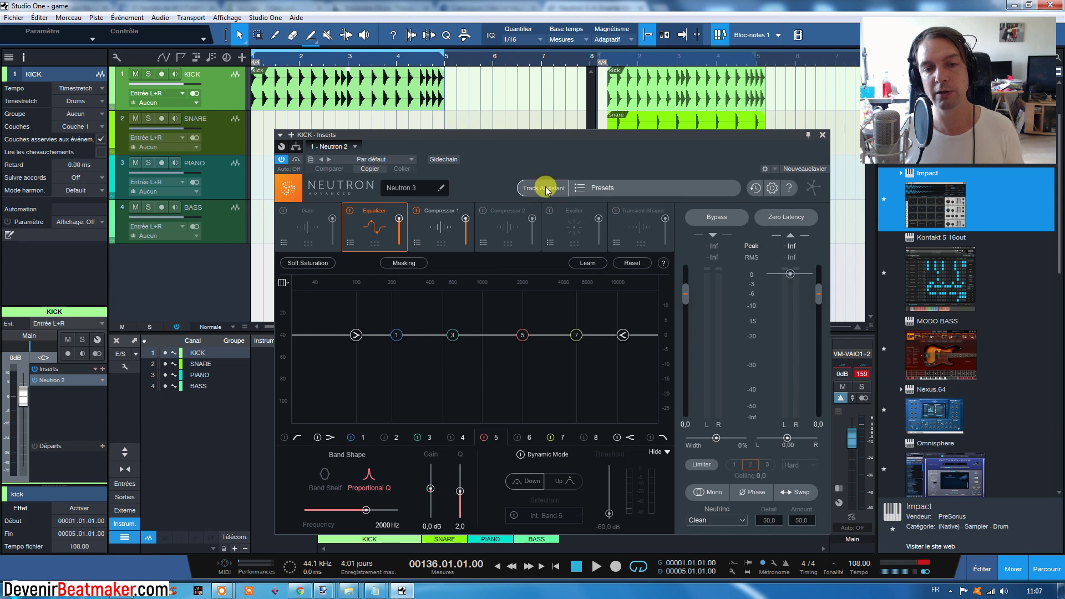
left_click_drag(552, 157, 585, 58)
left_click(493, 567)
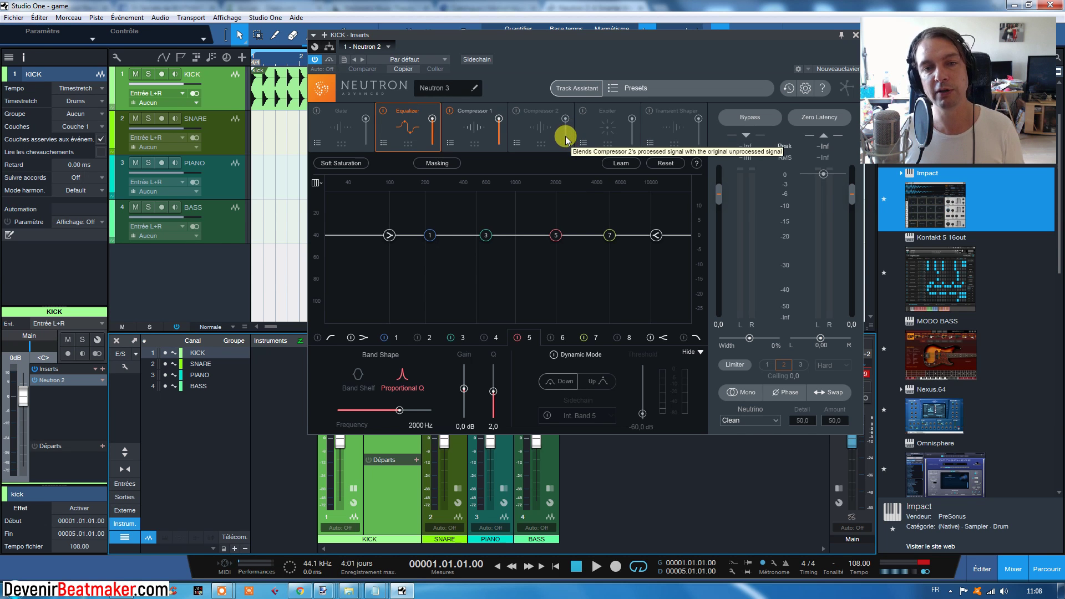
- Run Track Assistant on the playing kick with Auto-Detect, Balanced style and Medium intensity, accept its suggestion and stop playback
left_click(571, 88)
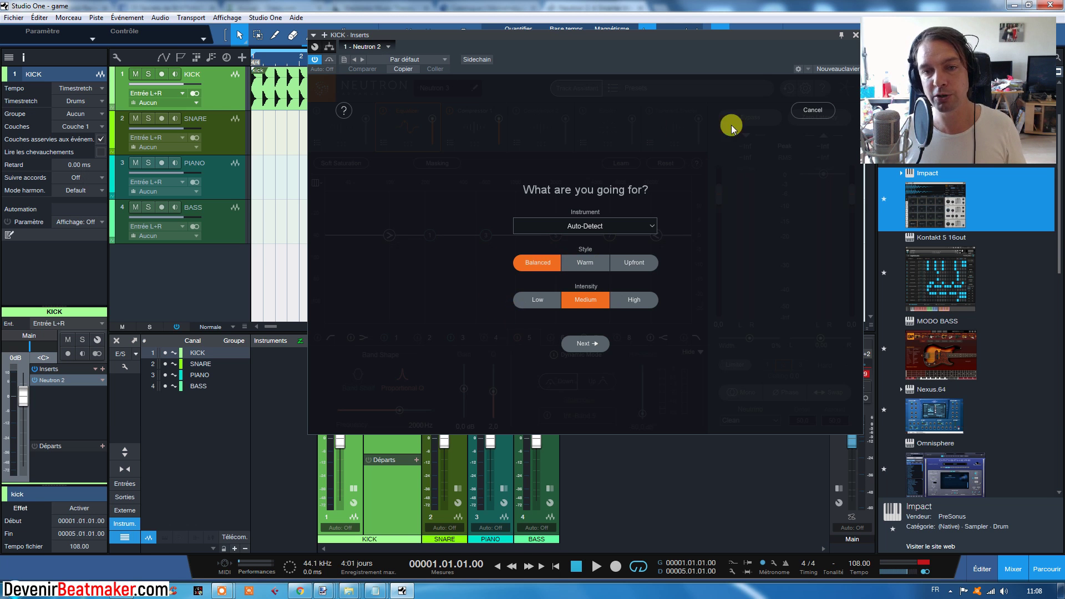
left_click(810, 112)
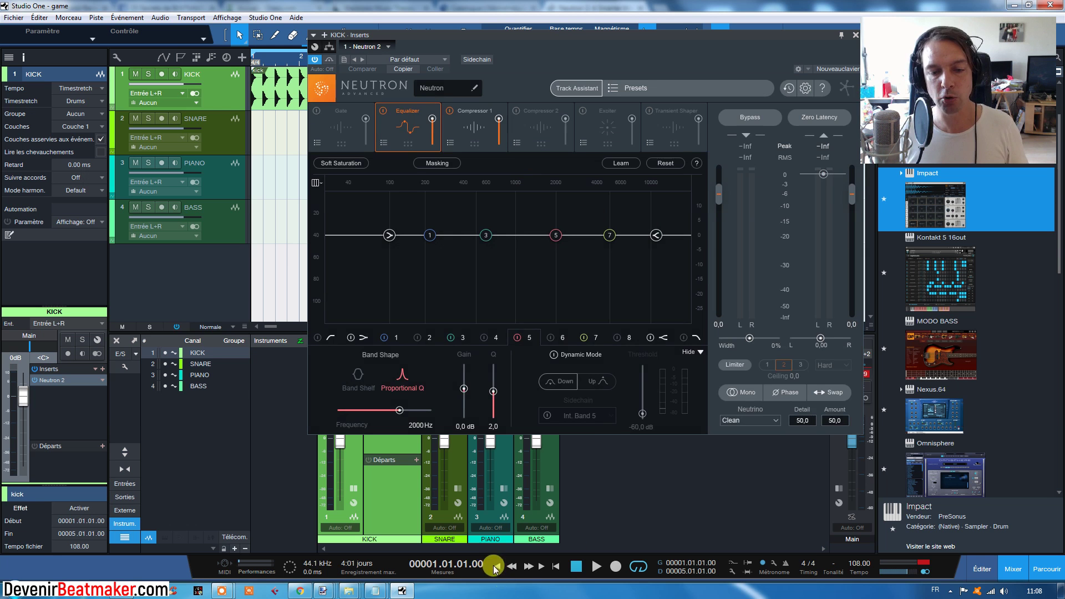
left_click(597, 566)
left_click(577, 88)
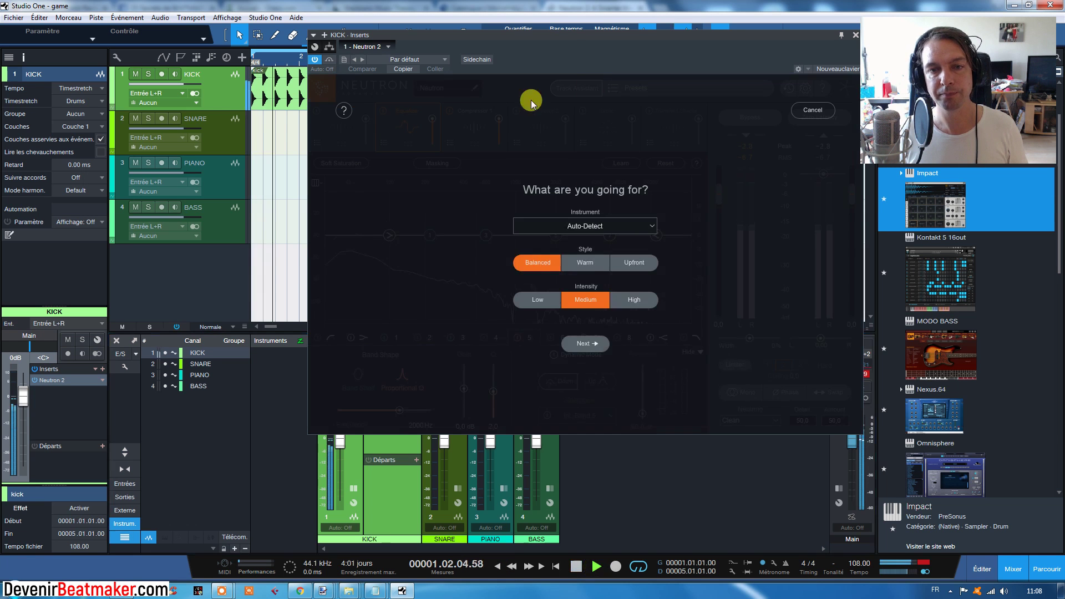
left_click(566, 343)
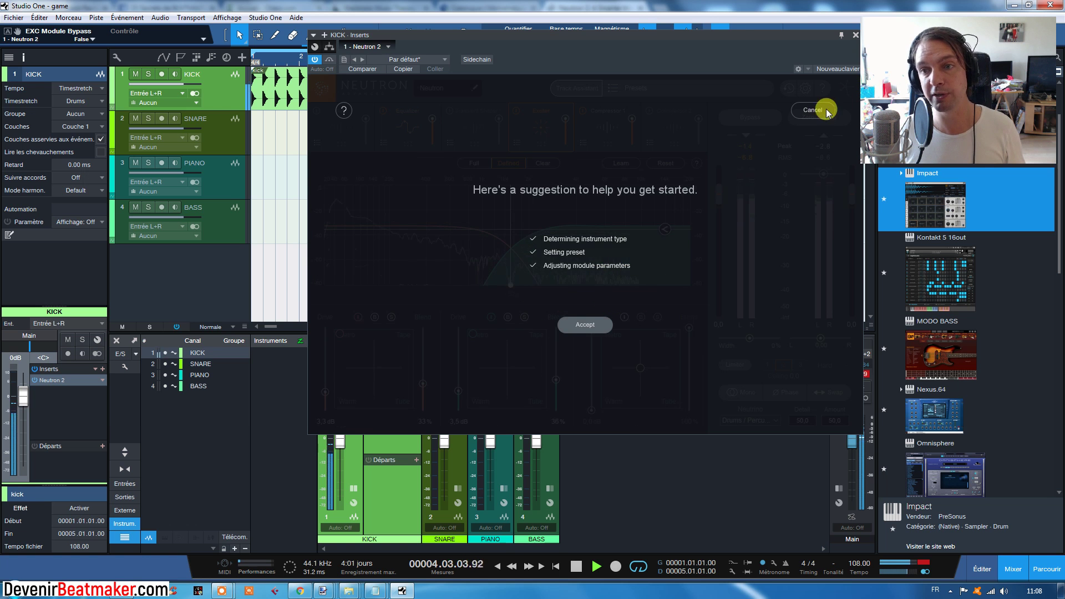
left_click(595, 324)
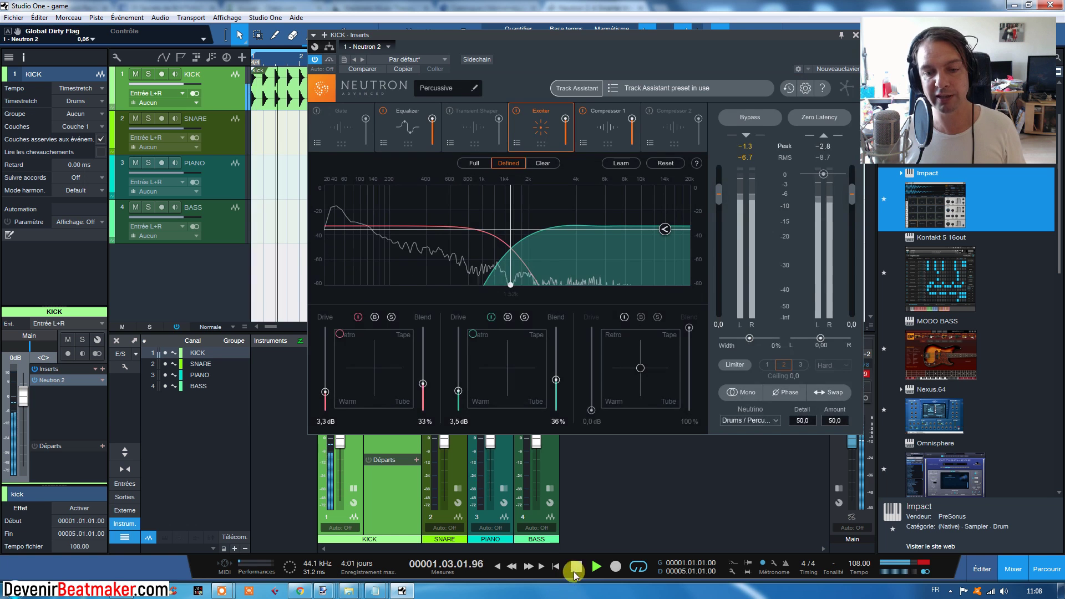
left_click(575, 566)
- Close the Neutron window and toggle the Neutron 2 insert on the KICK channel off and on again
left_click_drag(618, 59, 489, 128)
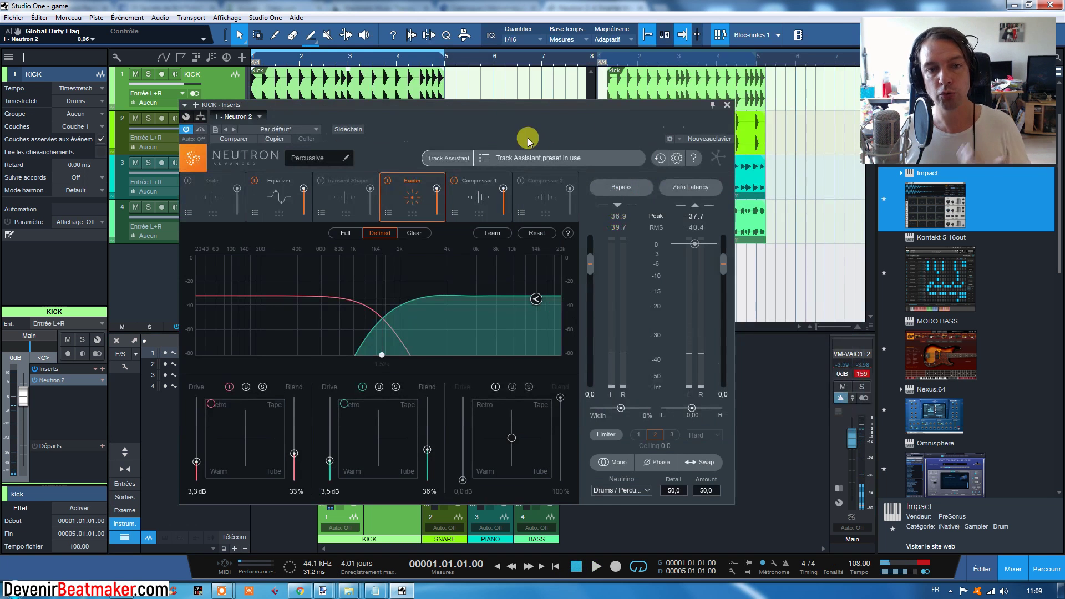
left_click(726, 106)
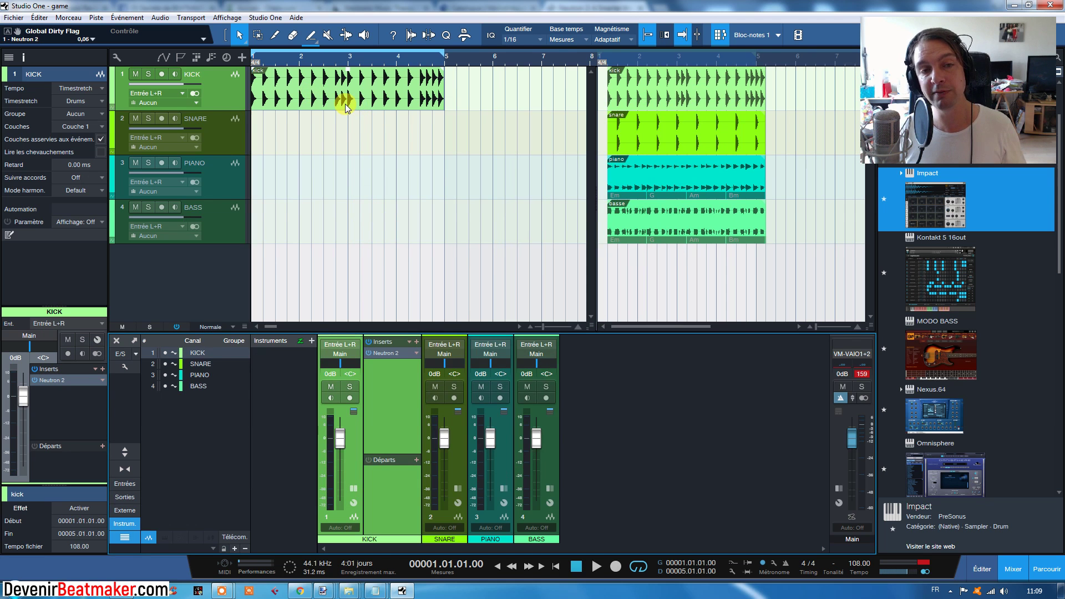
left_click(369, 354)
left_click(367, 353)
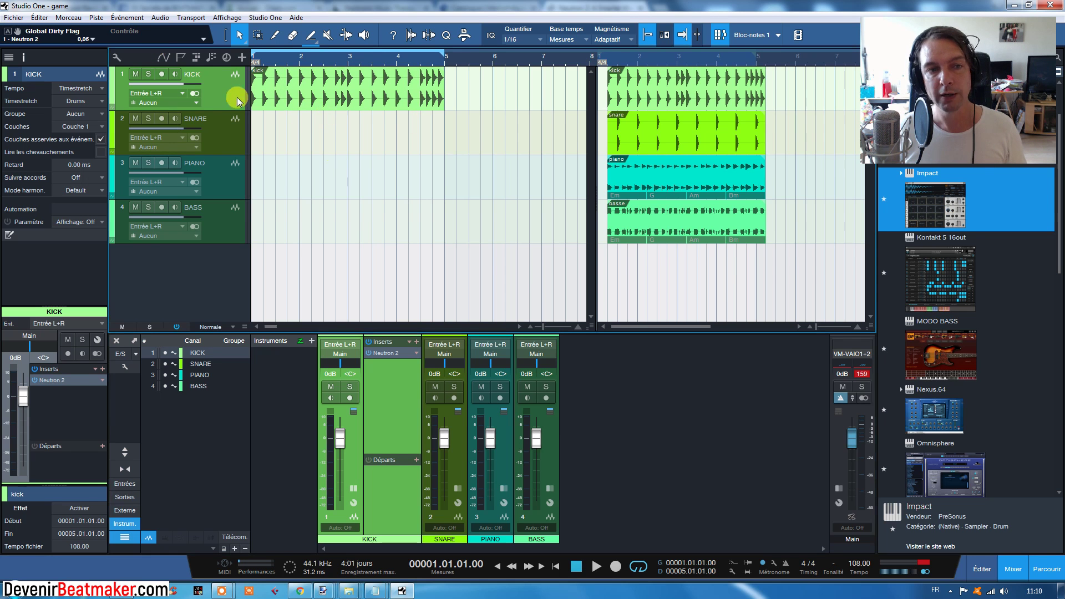
- Copy the snare, piano and bass clips from the scratch pad to bar 1 of the arrangement and expand each channel's inserts in the mixer
left_click_drag(669, 138, 335, 154)
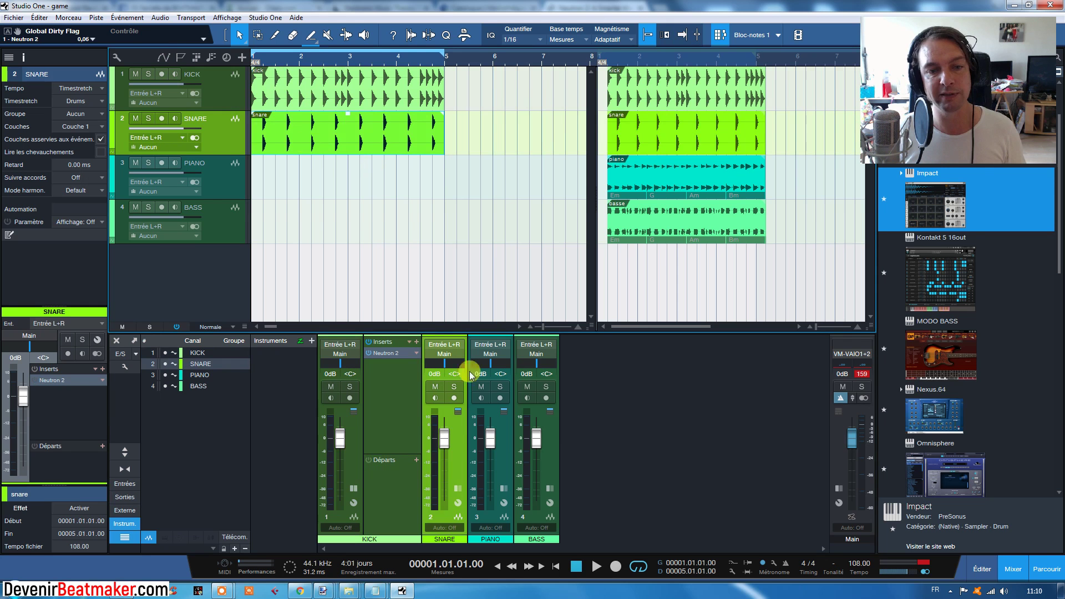
left_click(456, 438)
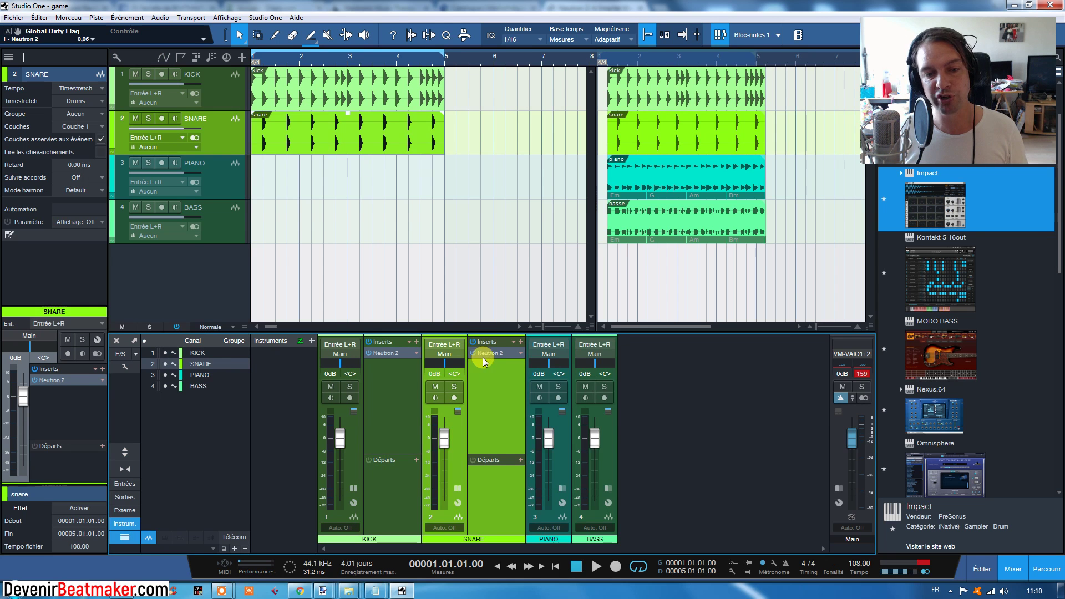
left_click_drag(652, 183, 300, 185)
left_click(567, 435)
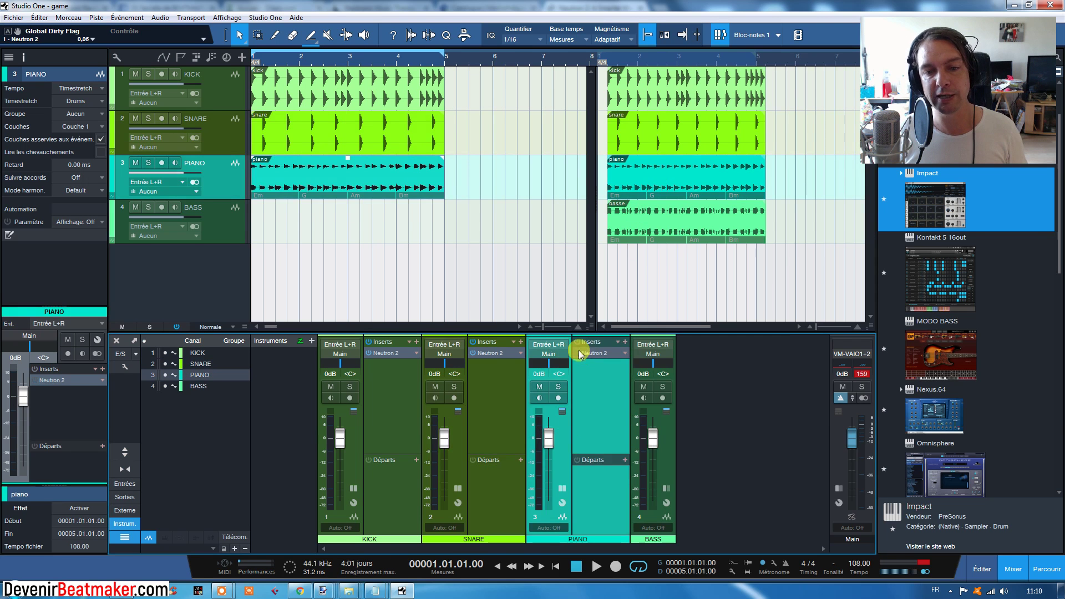
left_click_drag(642, 211, 317, 228)
left_click(669, 434)
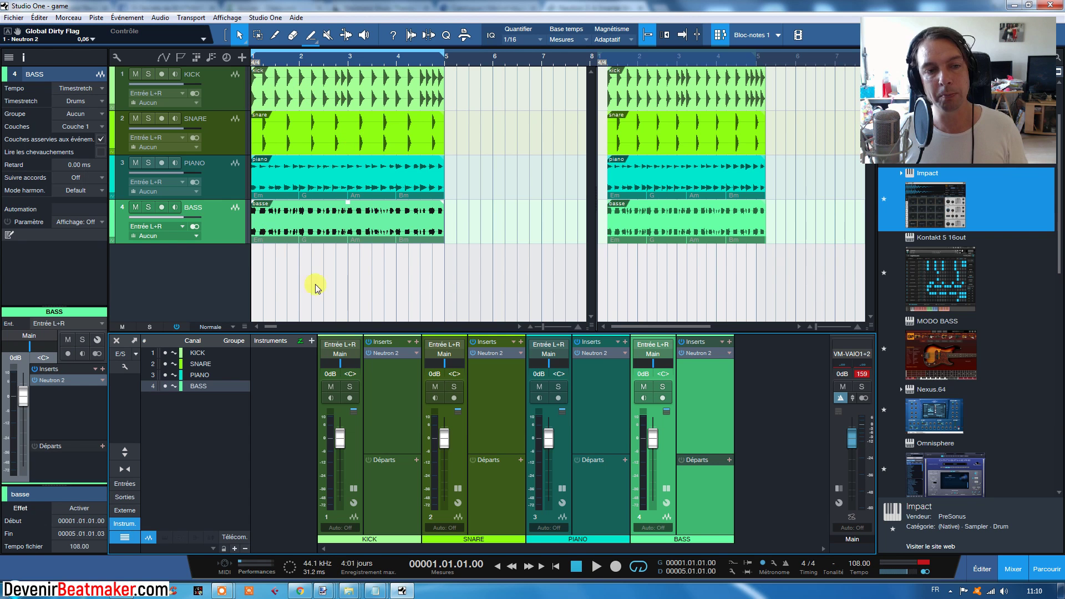
- Compare the mix during playback with all insert effects bypassed and re-enabled, and stop playback
left_click(179, 330)
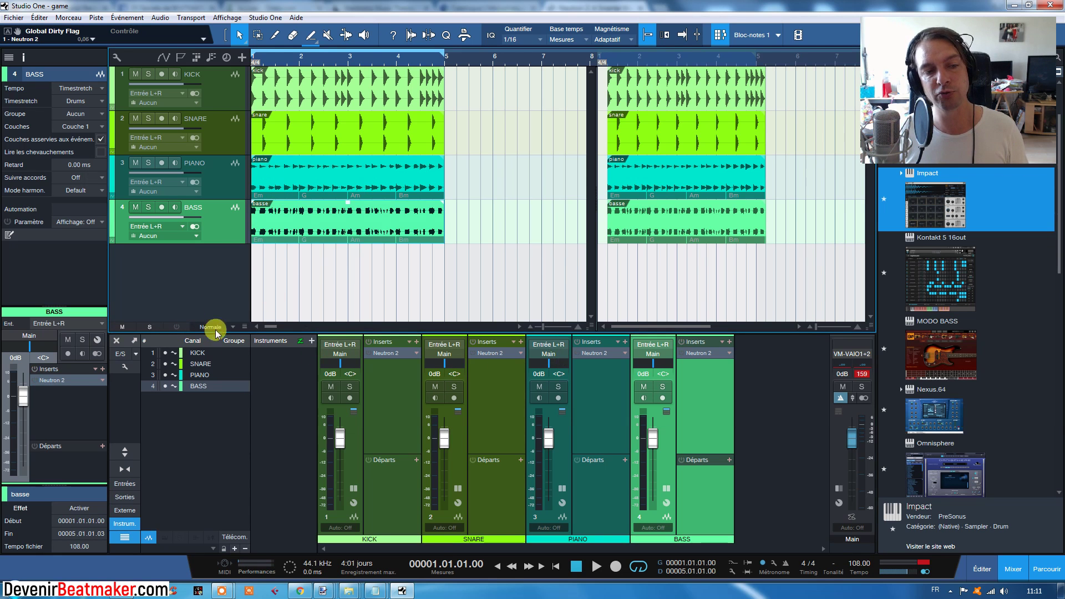
left_click(596, 566)
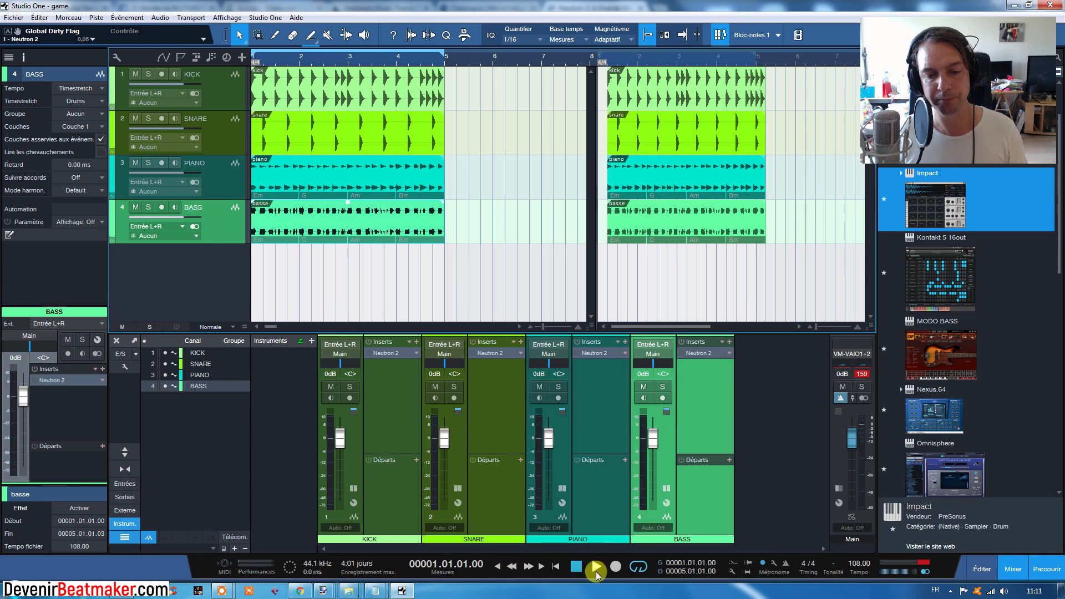
left_click(177, 327)
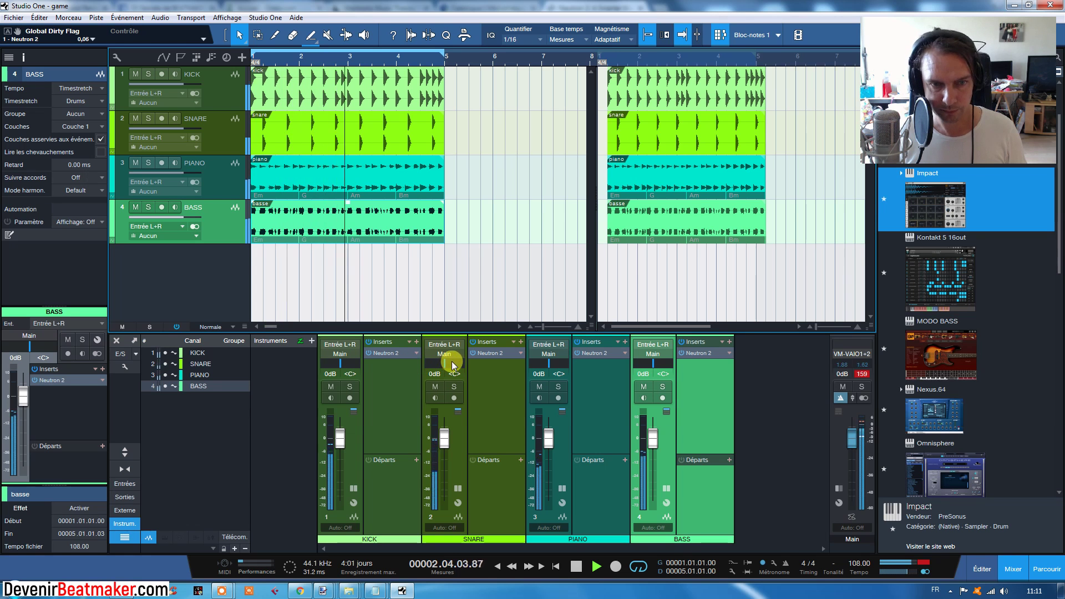
left_click(575, 573)
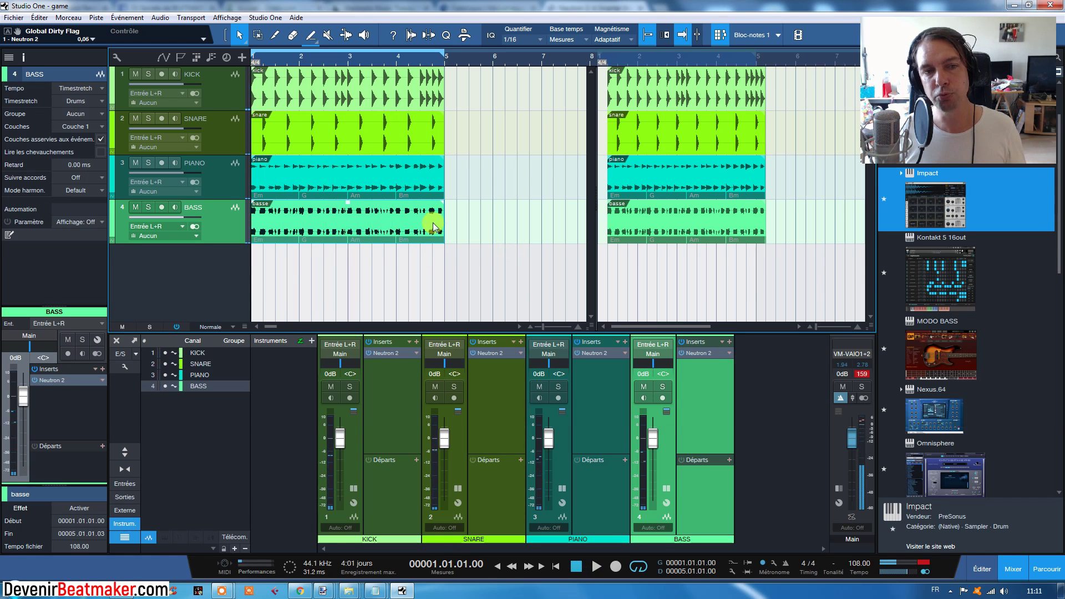